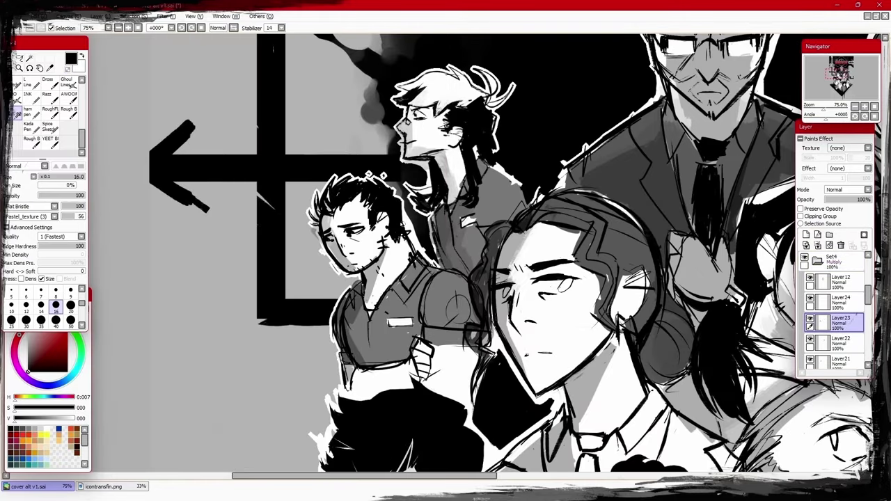
Refine the short-haired man's ear, shirt collar and sleeve linework on Layer23, alternating black and transparent strokes.
{"action": "key", "text": "e"}
{"action": "left_click_drag", "start_coordinate": [405, 223], "coordinate": [414, 249]}
{"action": "mouse_move", "coordinate": [406, 202]}
{"action": "left_mouse_down"}
{"action": "mouse_move", "coordinate": [408, 247]}
{"action": "mouse_move", "coordinate": [387, 240]}
{"action": "mouse_move", "coordinate": [411, 255]}
{"action": "left_mouse_up"}
{"action": "key", "text": "n"}
{"action": "key", "text": "e"}
{"action": "key", "text": "n"}
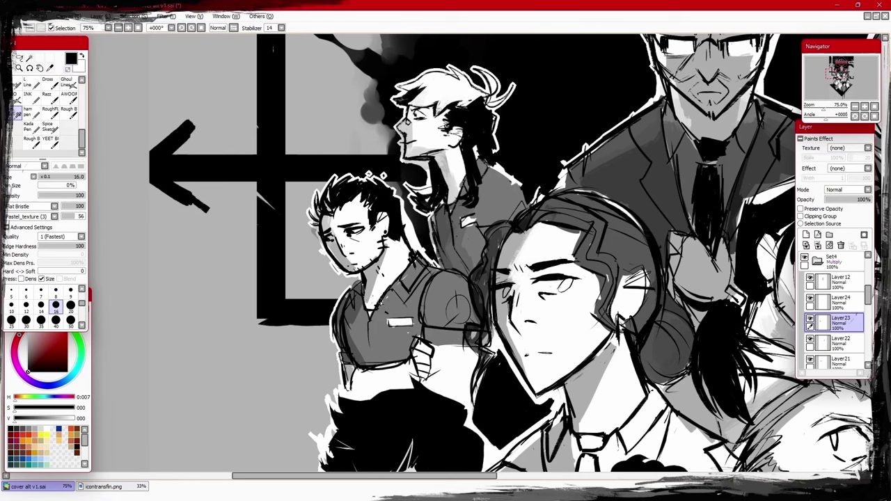
{"action": "key", "text": "e"}
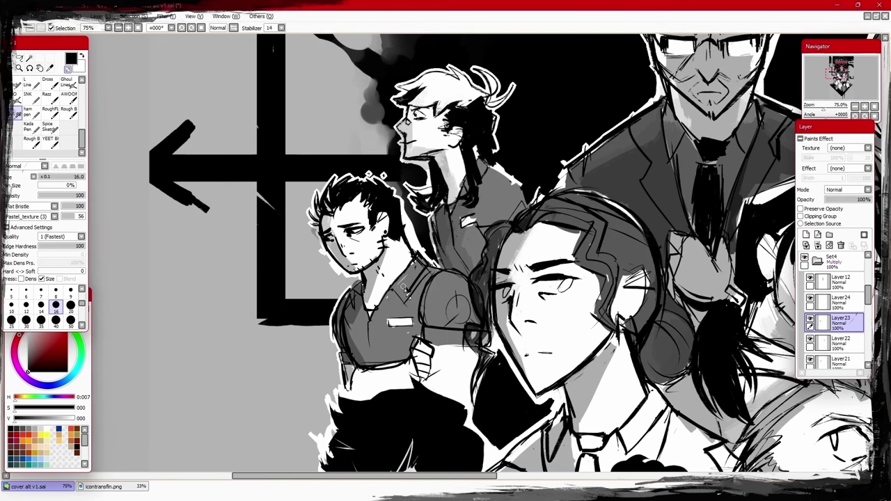
{"action": "mouse_move", "coordinate": [420, 299]}
{"action": "left_mouse_down"}
{"action": "mouse_move", "coordinate": [359, 300]}
{"action": "mouse_move", "coordinate": [383, 363]}
{"action": "mouse_move", "coordinate": [402, 348]}
{"action": "mouse_move", "coordinate": [478, 337]}
{"action": "left_mouse_up"}
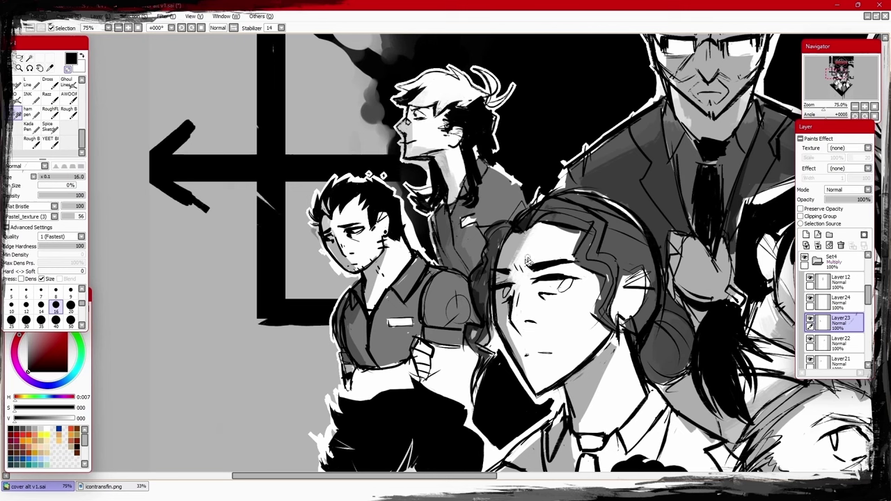
Redraw the light-haired man's grin, neck, hair behind the ear and collar in black on Layer21.
{"action": "left_click", "coordinate": [839, 358]}
{"action": "left_click", "coordinate": [849, 75]}
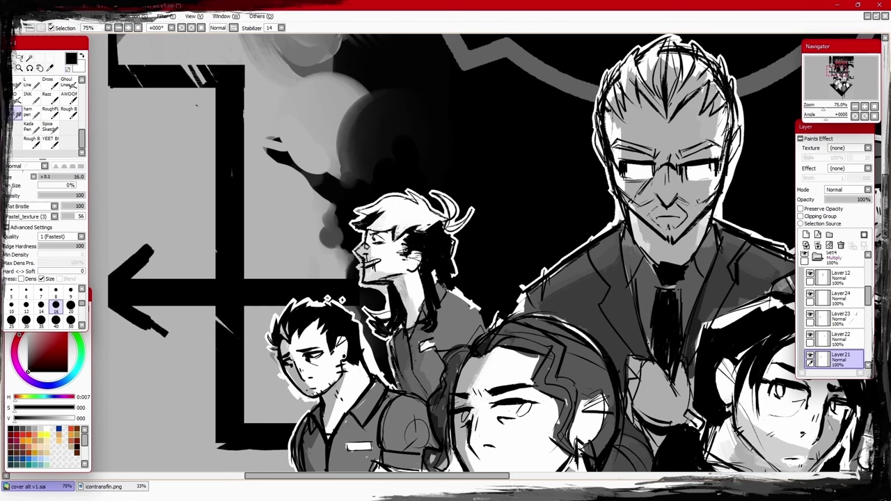
{"action": "left_click_drag", "start_coordinate": [362, 266], "coordinate": [389, 283]}
{"action": "mouse_move", "coordinate": [400, 230]}
{"action": "left_mouse_down"}
{"action": "mouse_move", "coordinate": [427, 259]}
{"action": "mouse_move", "coordinate": [439, 335]}
{"action": "left_mouse_up"}
{"action": "left_click_drag", "start_coordinate": [437, 274], "coordinate": [427, 338]}
{"action": "left_click_drag", "start_coordinate": [387, 307], "coordinate": [388, 325]}
{"action": "left_click_drag", "start_coordinate": [407, 316], "coordinate": [408, 322]}
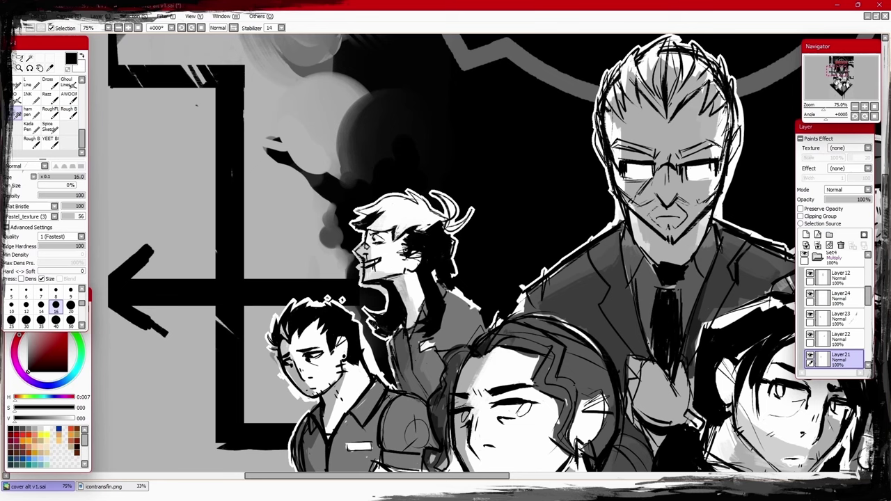
Clean up around the light-haired man's shoulder on Layer26 and ink his sleeve and shoulder lines on Layer21.
{"action": "key", "text": "b"}
{"action": "scroll", "coordinate": [836, 313], "scroll_direction": "down", "scroll_amount": 1}
{"action": "left_click", "coordinate": [839, 291]}
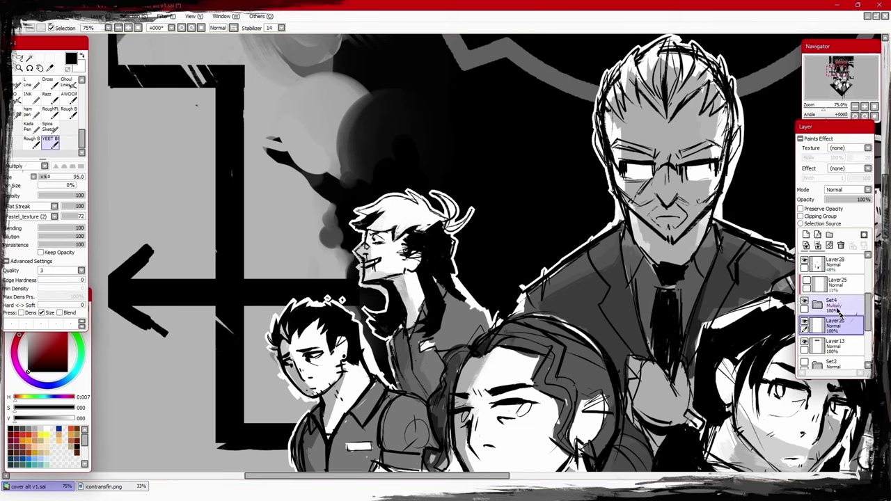
{"action": "left_click", "coordinate": [812, 331]}
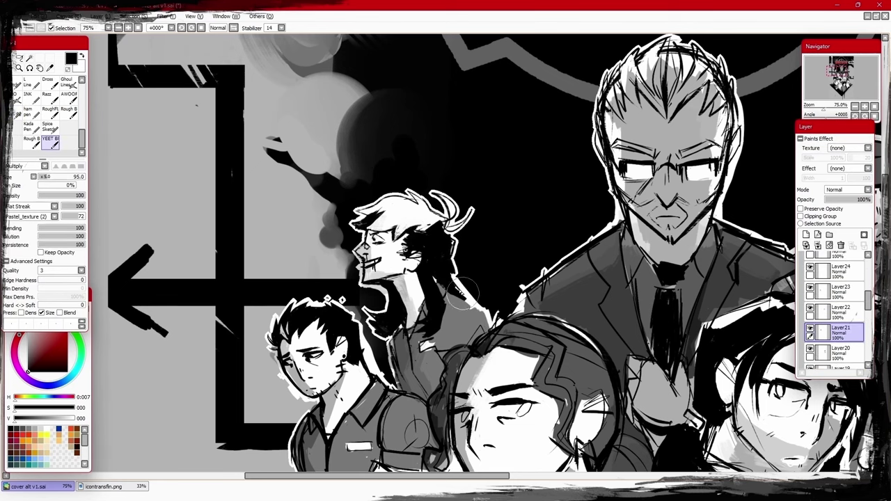
{"action": "mouse_move", "coordinate": [430, 337]}
{"action": "left_mouse_down"}
{"action": "mouse_move", "coordinate": [474, 324]}
{"action": "mouse_move", "coordinate": [491, 338]}
{"action": "mouse_move", "coordinate": [488, 327]}
{"action": "left_mouse_up"}
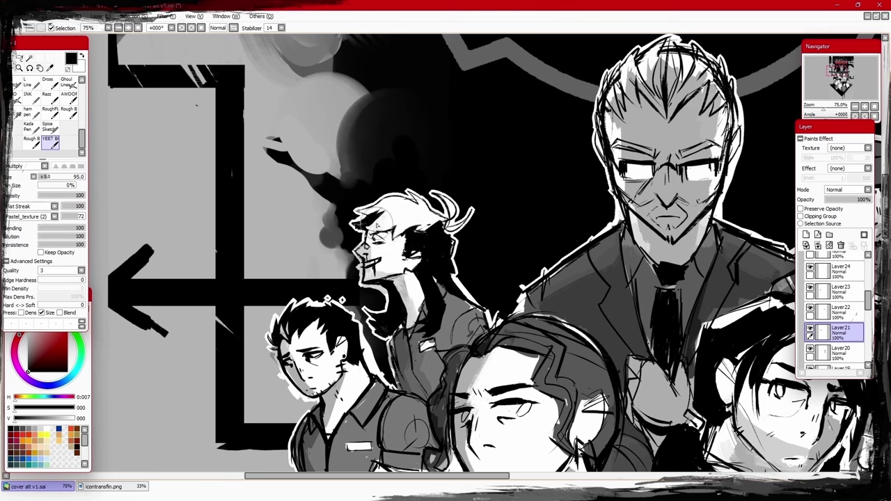
Tidy the light-haired man's hair and tied-back strands on Layer21 with the size 16 Flat Bristle brush.
{"action": "left_click", "coordinate": [26, 112]}
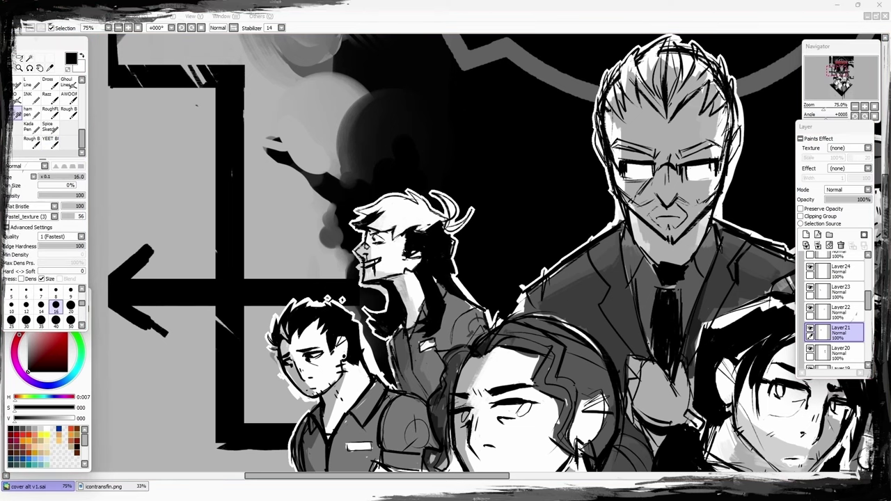
{"action": "left_click", "coordinate": [421, 229]}
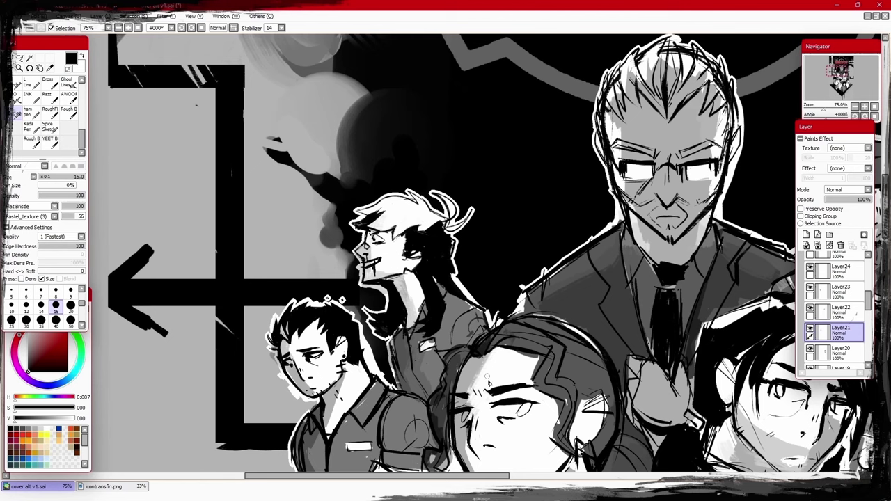
{"action": "left_click_drag", "start_coordinate": [376, 222], "coordinate": [390, 240]}
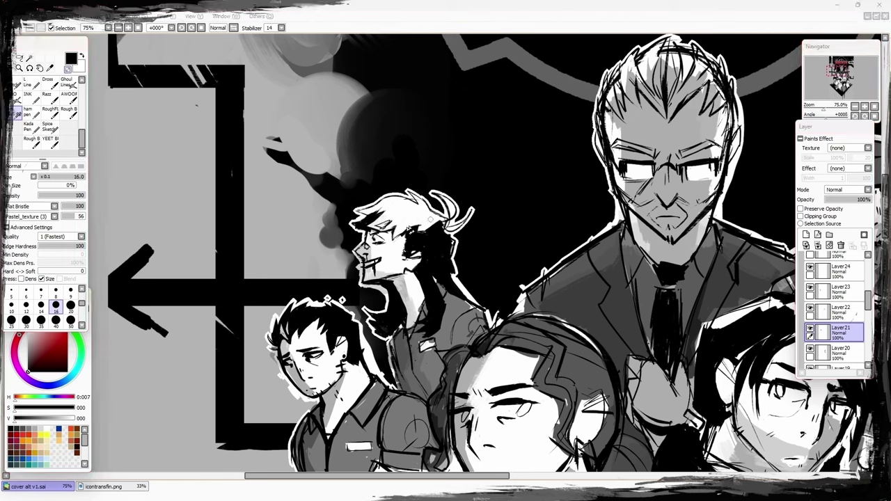
{"action": "left_click_drag", "start_coordinate": [375, 226], "coordinate": [394, 233]}
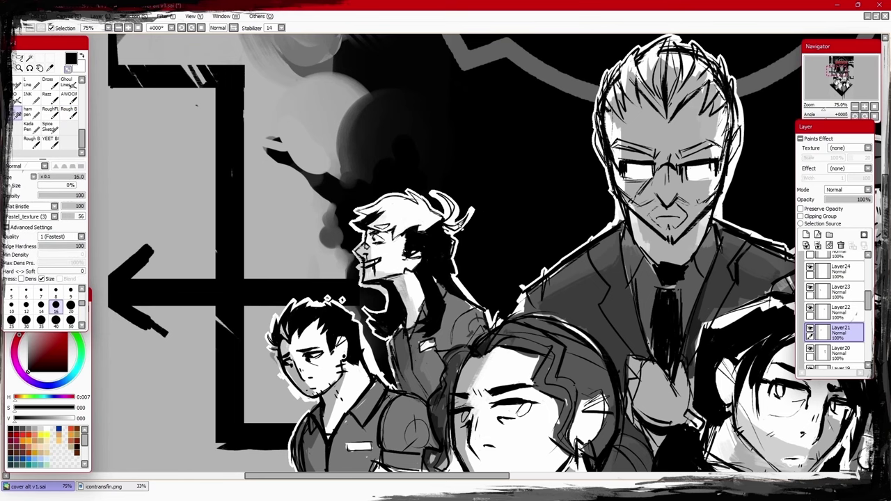
Touch up the white outline around the light-haired man's tied-back hair on Layer26.
{"action": "left_click_drag", "start_coordinate": [868, 304], "coordinate": [867, 345]}
{"action": "left_click", "coordinate": [835, 311]}
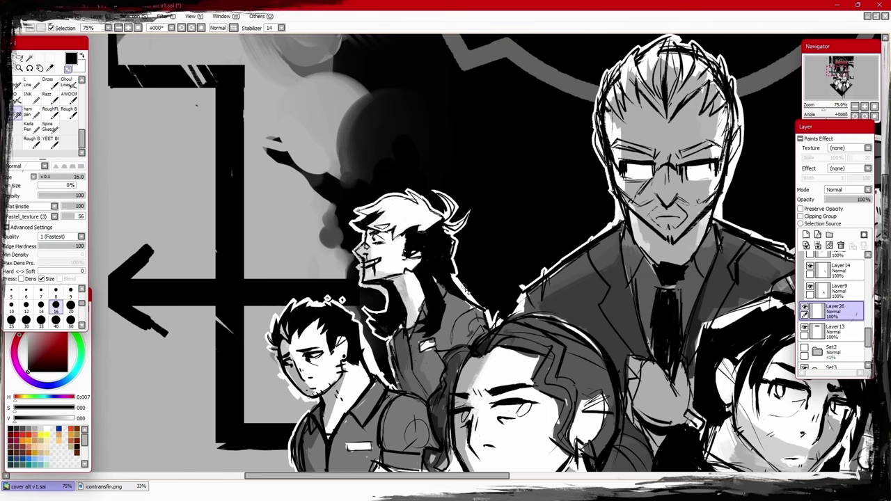
{"action": "key", "text": "x"}
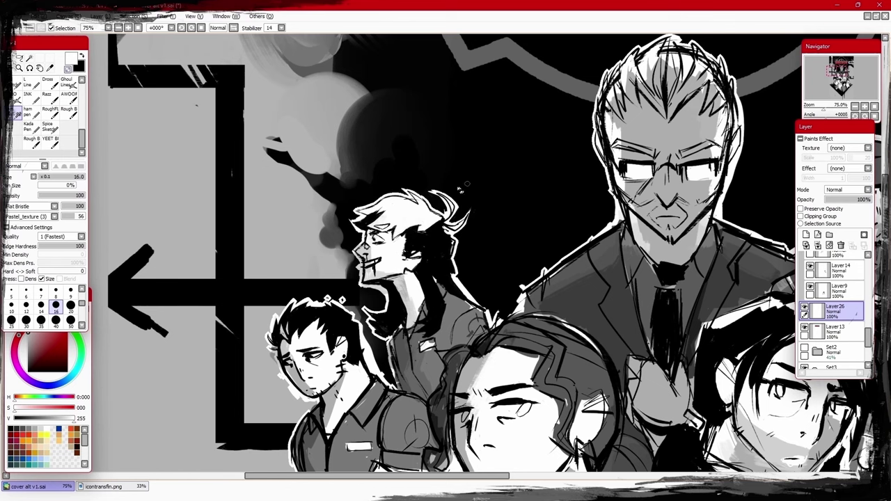
Add black strands at the back of the light-haired man's hair on Layer21 and edge them in white on Layer26.
{"action": "scroll", "coordinate": [836, 313], "scroll_direction": "up", "scroll_amount": 3}
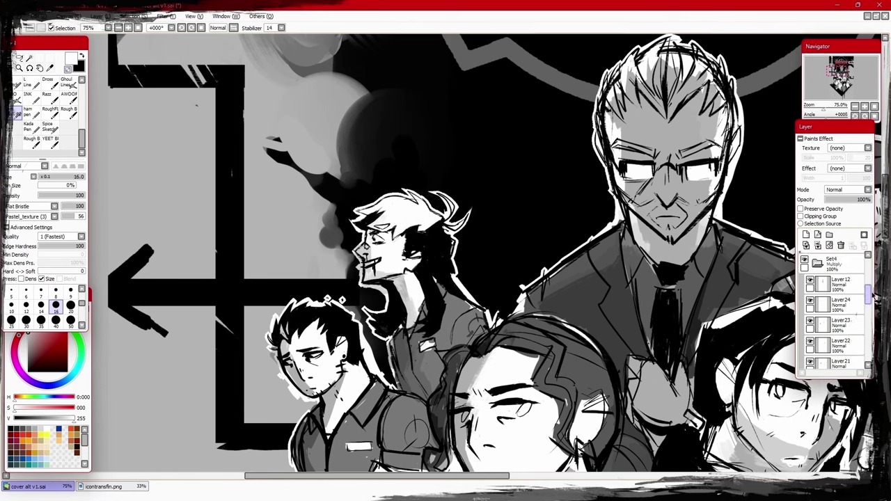
{"action": "left_click", "coordinate": [836, 344]}
{"action": "key", "text": "x"}
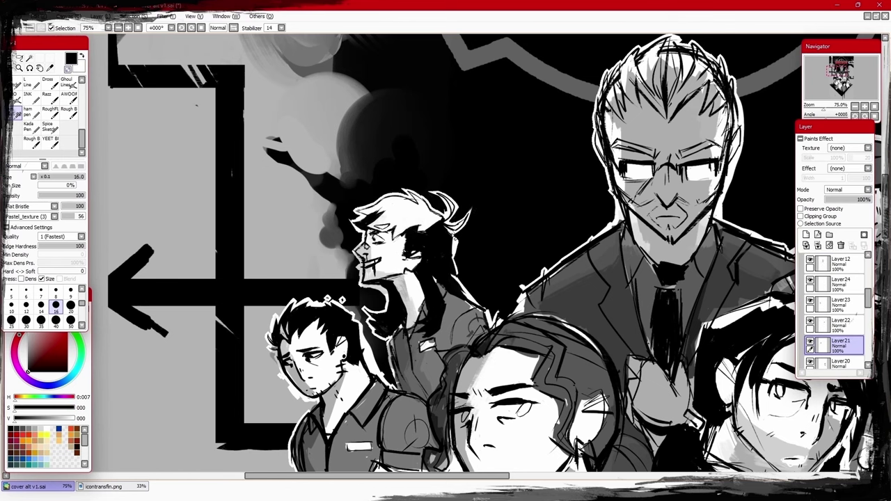
{"action": "left_click_drag", "start_coordinate": [450, 256], "coordinate": [452, 245]}
{"action": "left_click", "coordinate": [456, 251], "text": "ctrl+shift"}
{"action": "key", "text": "x"}
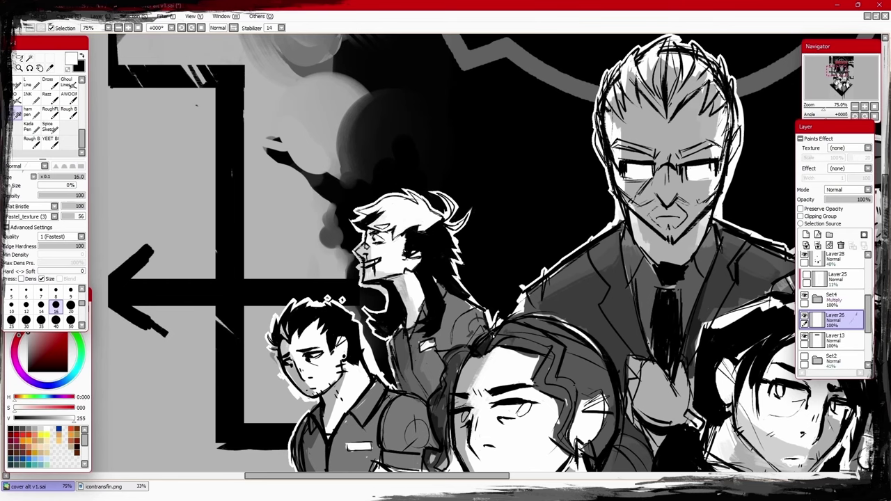
Strengthen the black hair, neck and collar lines of the light-haired man on Layer21.
{"action": "left_click", "coordinate": [493, 335], "text": "ctrl+shift"}
{"action": "key", "text": "x"}
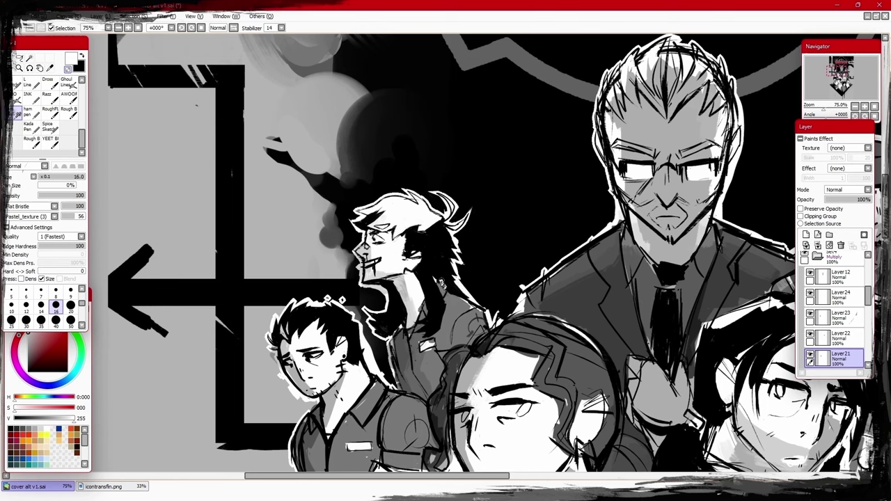
{"action": "key", "text": "x"}
{"action": "mouse_move", "coordinate": [417, 273]}
{"action": "left_mouse_down"}
{"action": "mouse_move", "coordinate": [425, 315]}
{"action": "mouse_move", "coordinate": [446, 325]}
{"action": "left_mouse_up"}
{"action": "left_click_drag", "start_coordinate": [422, 328], "coordinate": [439, 340]}
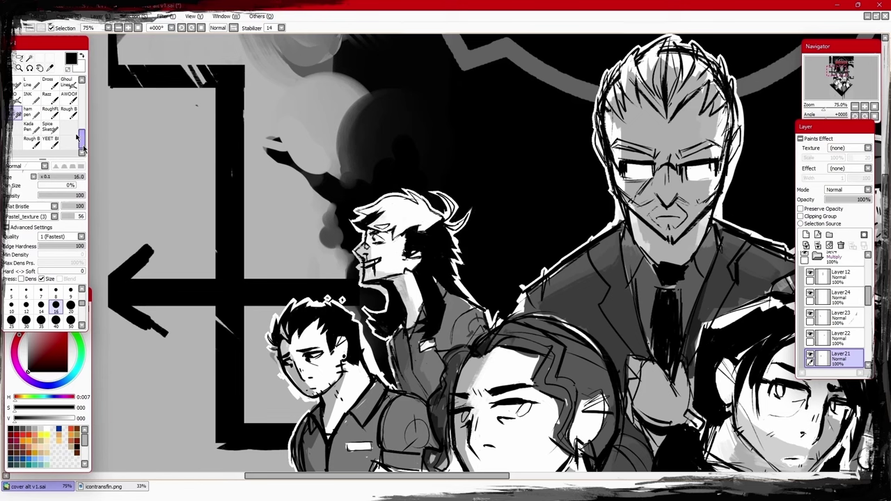
{"action": "left_click_drag", "start_coordinate": [405, 234], "coordinate": [408, 254]}
Redraw the suited older man's glasses on Layer12 as clean rectangular lenses with black frames.
{"action": "scroll", "coordinate": [365, 270], "scroll_direction": "down", "scroll_amount": 3}
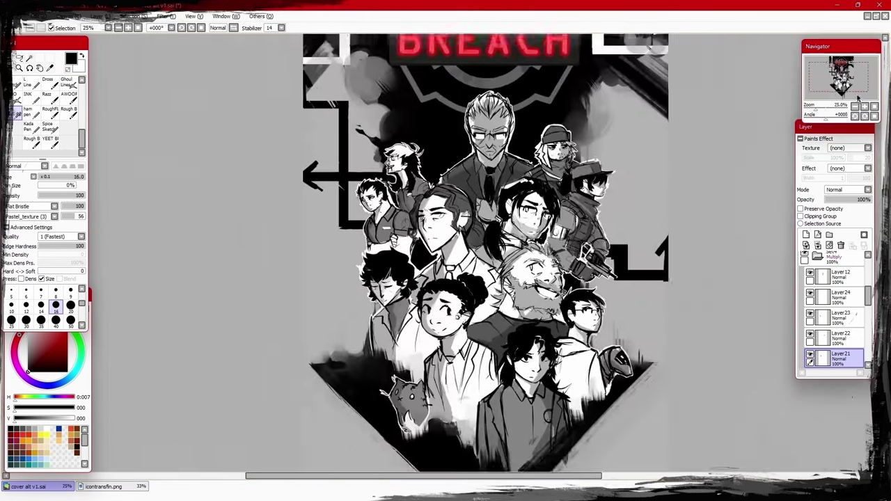
{"action": "scroll", "coordinate": [489, 198], "scroll_direction": "up", "scroll_amount": 3}
{"action": "mouse_move", "coordinate": [490, 199]}
{"action": "left_mouse_down"}
{"action": "mouse_move", "coordinate": [467, 223]}
{"action": "mouse_move", "coordinate": [522, 171]}
{"action": "mouse_move", "coordinate": [563, 190]}
{"action": "mouse_move", "coordinate": [569, 212]}
{"action": "mouse_move", "coordinate": [585, 217]}
{"action": "mouse_move", "coordinate": [590, 281]}
{"action": "mouse_move", "coordinate": [585, 264]}
{"action": "left_mouse_up"}
{"action": "left_click_drag", "start_coordinate": [468, 235], "coordinate": [460, 254]}
{"action": "left_click_drag", "start_coordinate": [584, 233], "coordinate": [588, 271]}
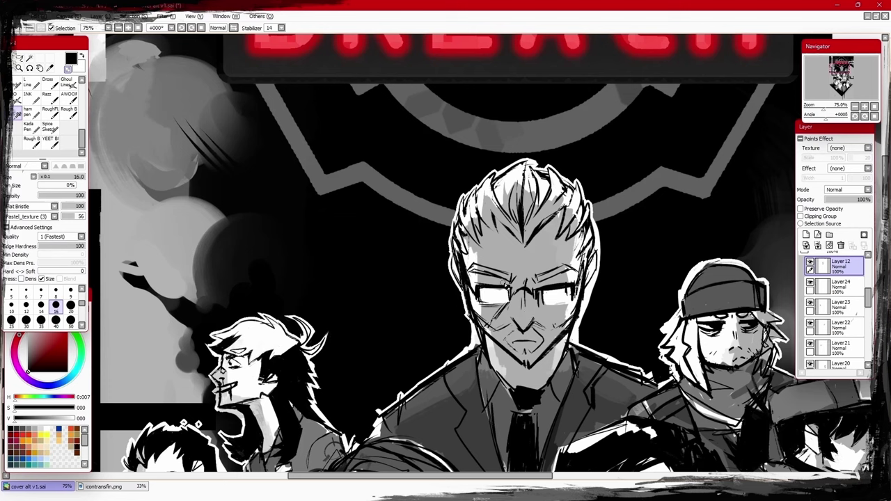
{"action": "mouse_move", "coordinate": [546, 300]}
{"action": "left_mouse_down"}
{"action": "mouse_move", "coordinate": [582, 306]}
{"action": "mouse_move", "coordinate": [578, 286]}
{"action": "left_mouse_up"}
{"action": "left_click_drag", "start_coordinate": [472, 285], "coordinate": [573, 292]}
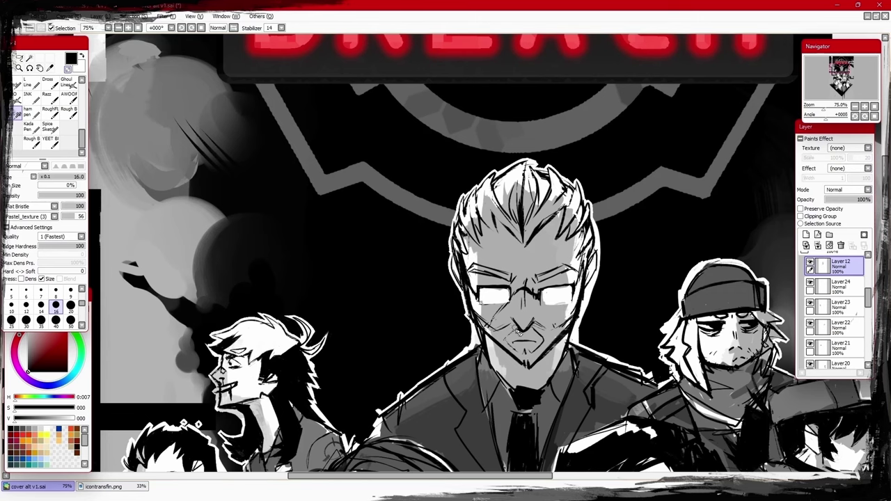
Examine the whole cover illustration from the title down to the dripping black point.
{"action": "scroll", "coordinate": [518, 327], "scroll_direction": "down", "scroll_amount": 3}
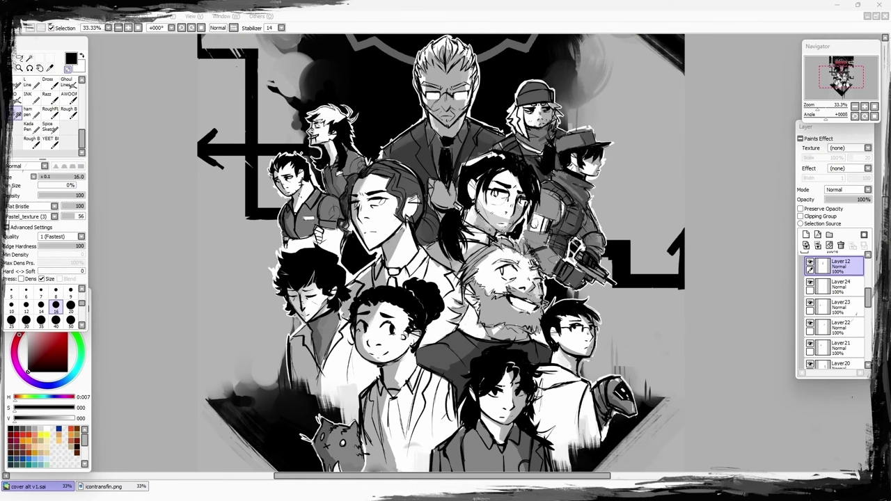
{"action": "scroll", "coordinate": [441, 252], "scroll_direction": "down", "scroll_amount": 2}
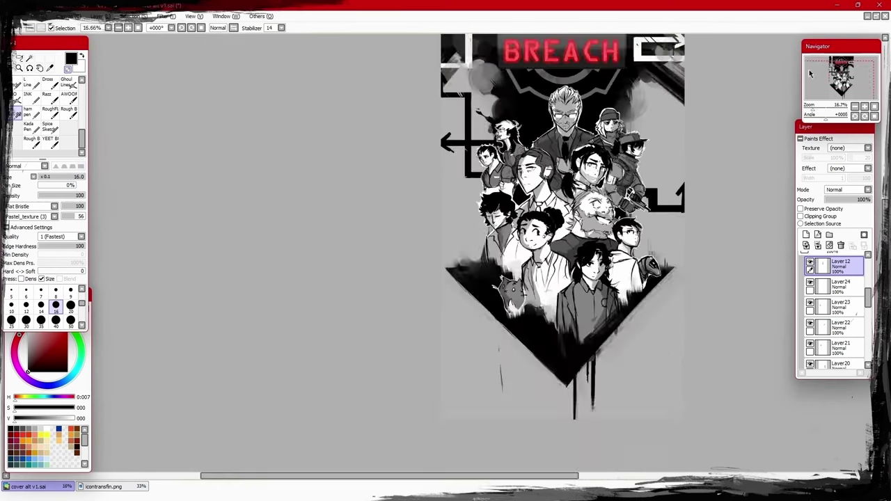
{"action": "scroll", "coordinate": [441, 253], "scroll_direction": "up", "scroll_amount": 2}
{"action": "scroll", "coordinate": [441, 252], "scroll_direction": "down", "scroll_amount": 1}
{"action": "scroll", "coordinate": [441, 252], "scroll_direction": "down", "scroll_amount": 1}
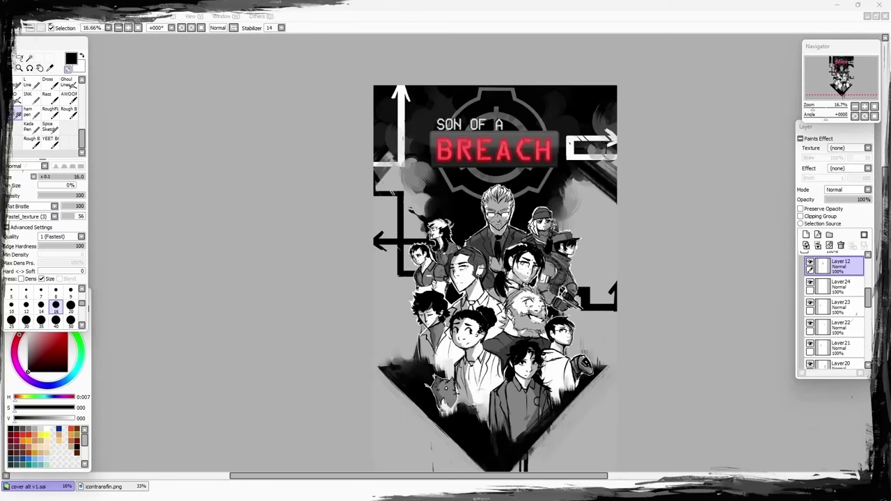
{"action": "left_click_drag", "start_coordinate": [469, 279], "coordinate": [416, 230]}
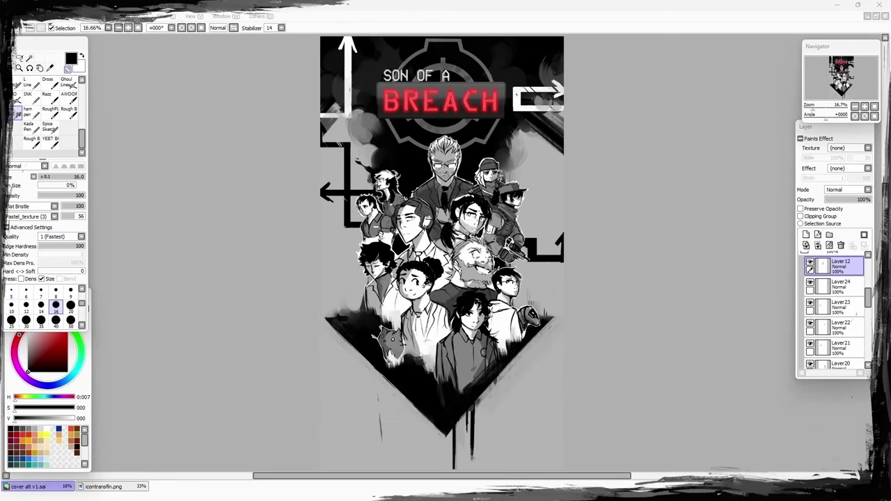